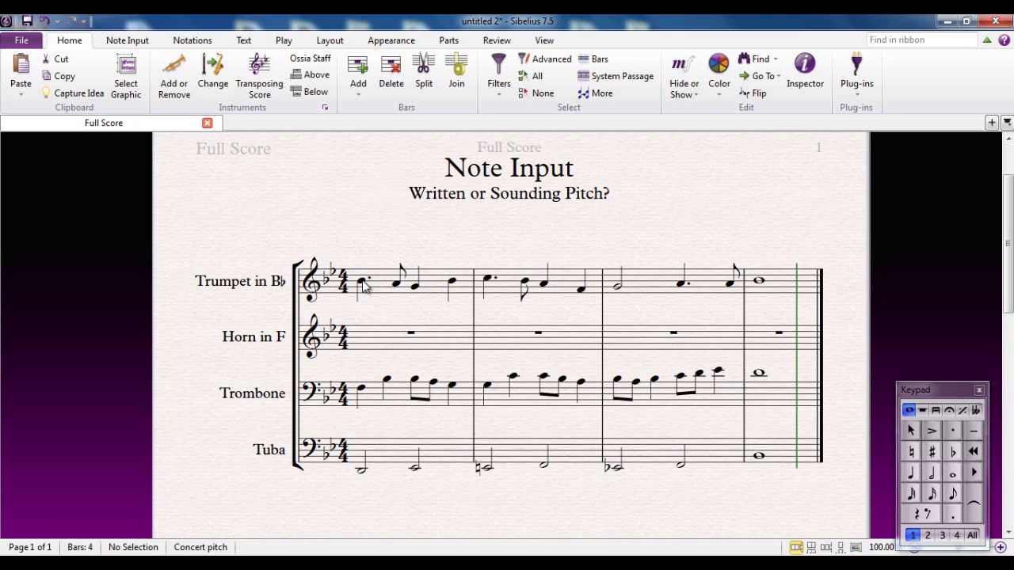
# Step: Check the first trumpet note and the Trumpet in Bb part, toggle transposed view, then return to concert pitch
pyautogui.click(362, 283)
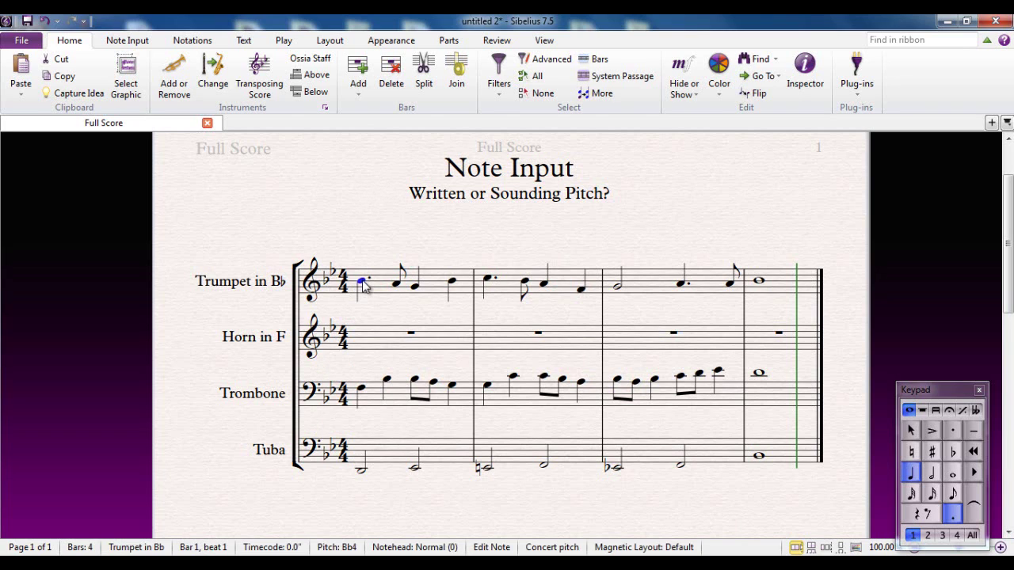
pyautogui.click(366, 255)
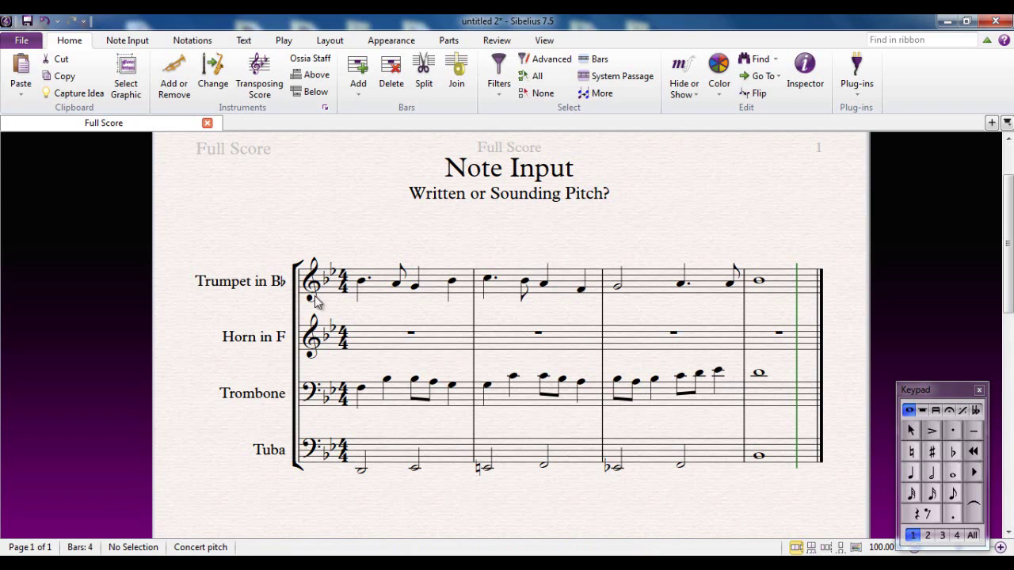
pyautogui.click(991, 123)
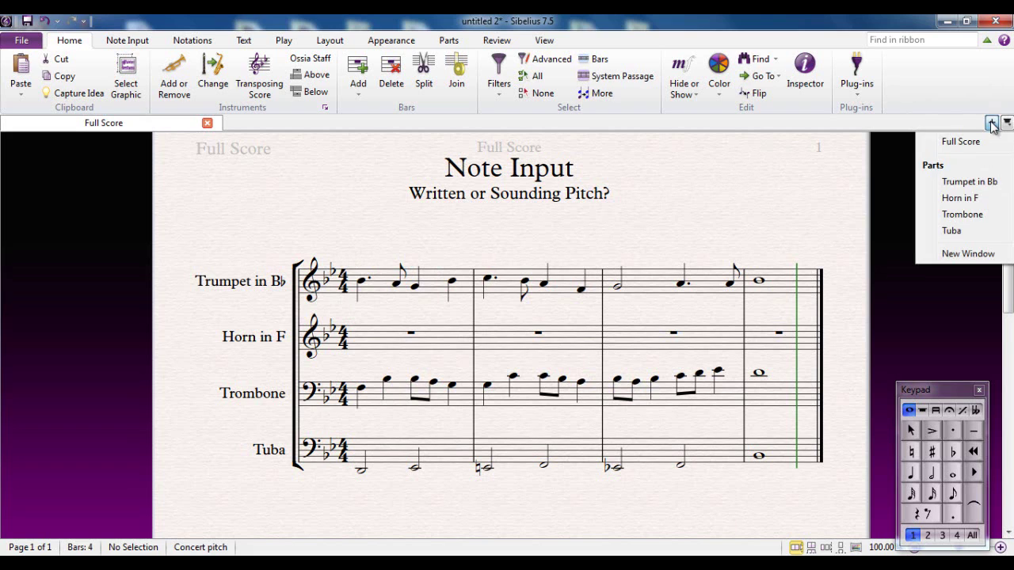
pyautogui.click(969, 182)
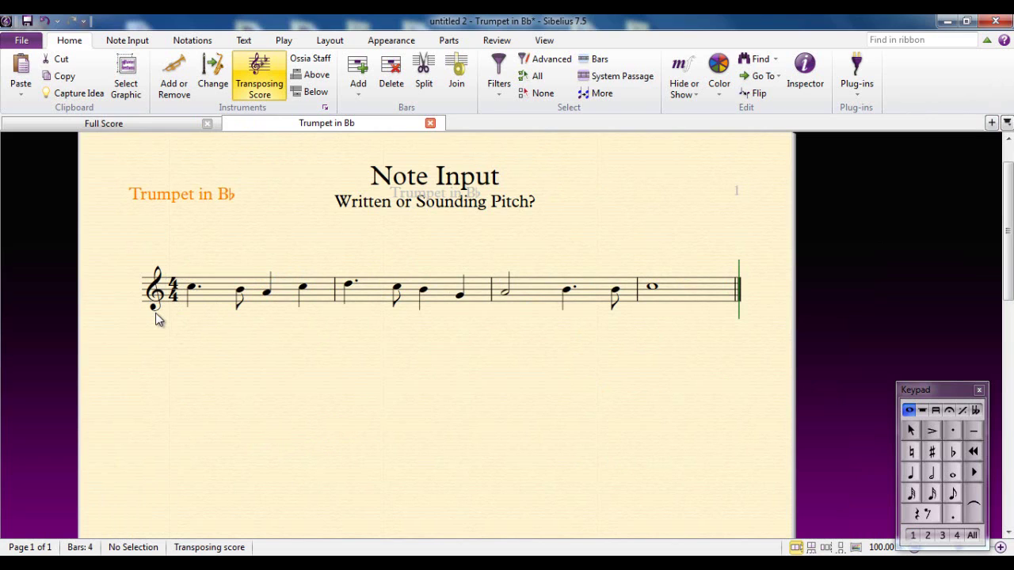
pyautogui.click(430, 125)
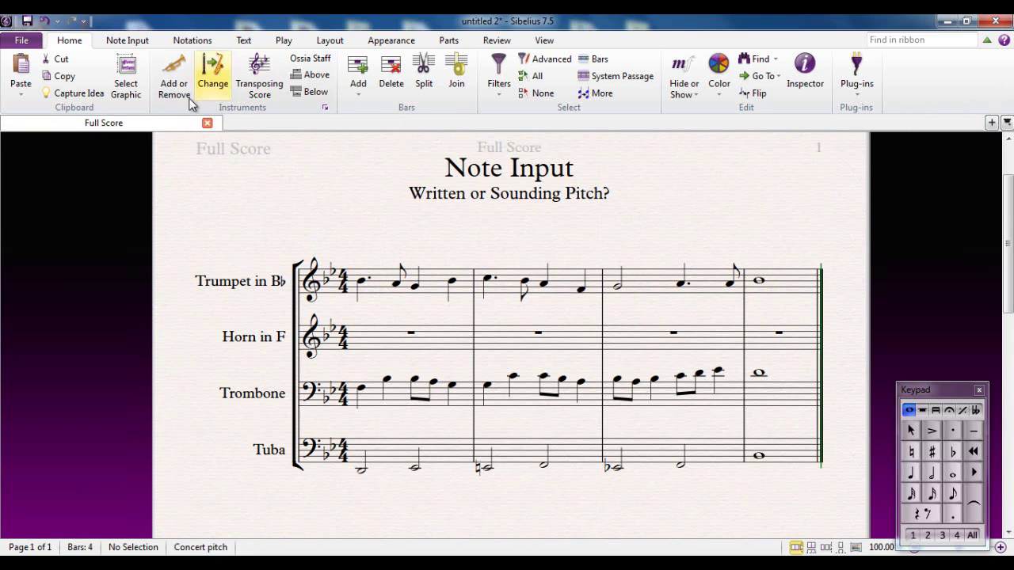
pyautogui.click(265, 83)
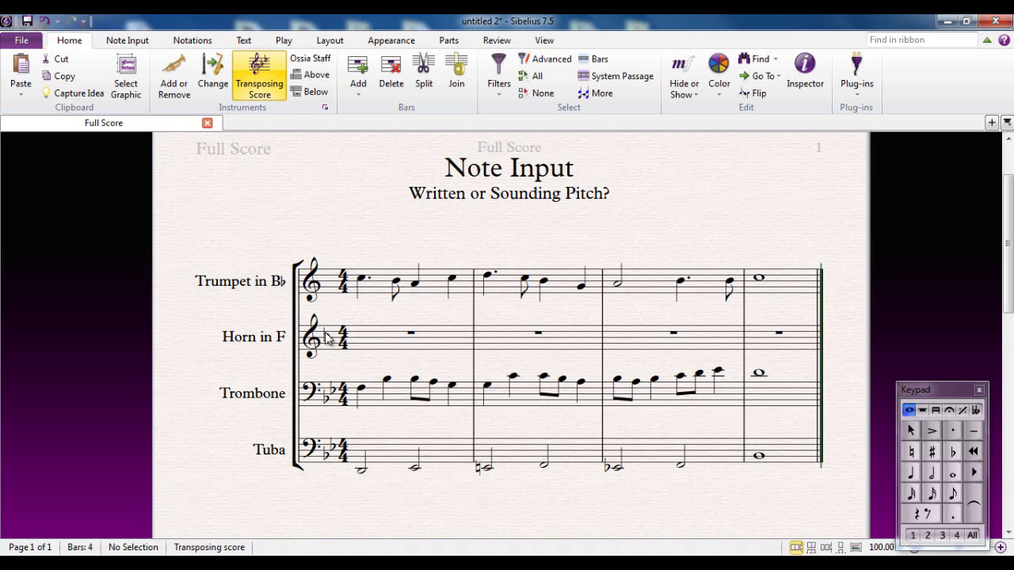
pyautogui.click(267, 94)
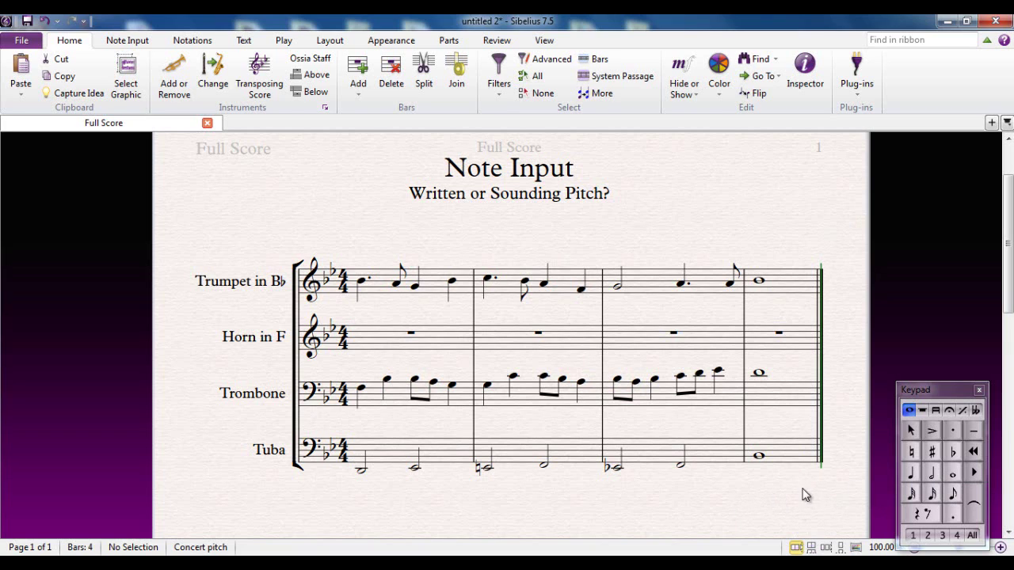
# Step: Enter horn half notes F G, G A, G F in bars 1–3 and a whole-note F in bar 4
pyautogui.click(932, 475)
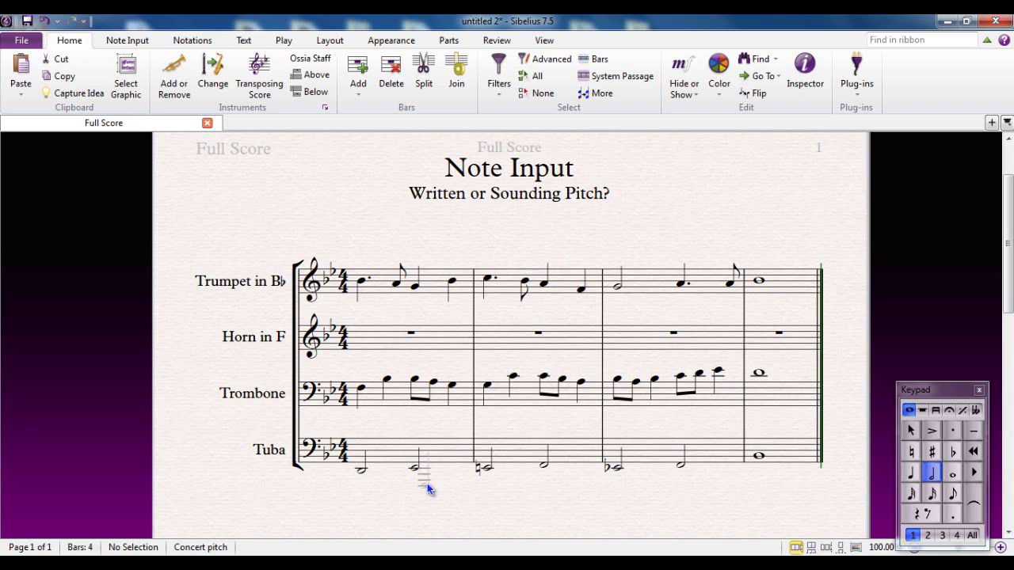
pyautogui.click(385, 381)
pyautogui.click(360, 348)
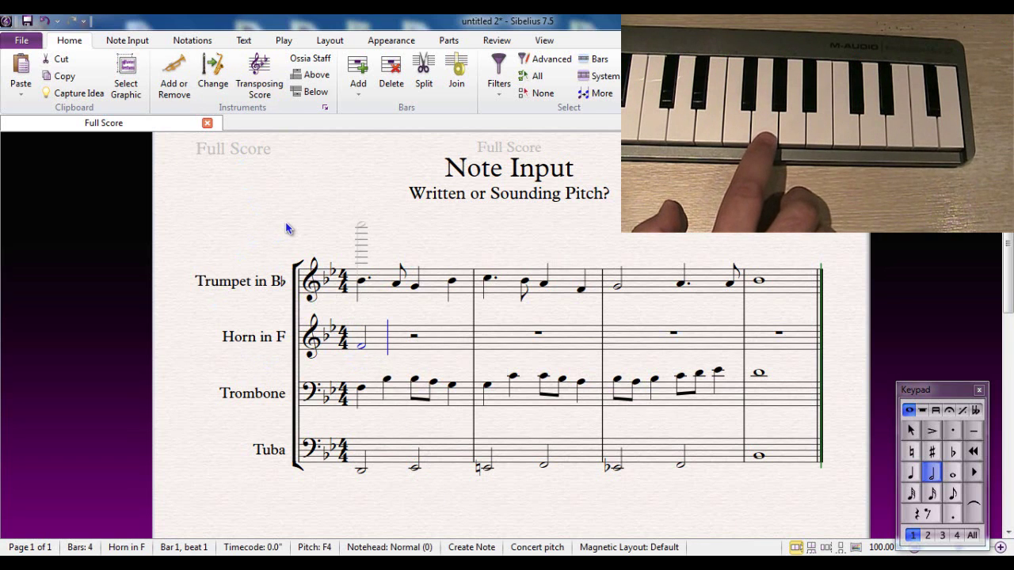
pyautogui.press('g')
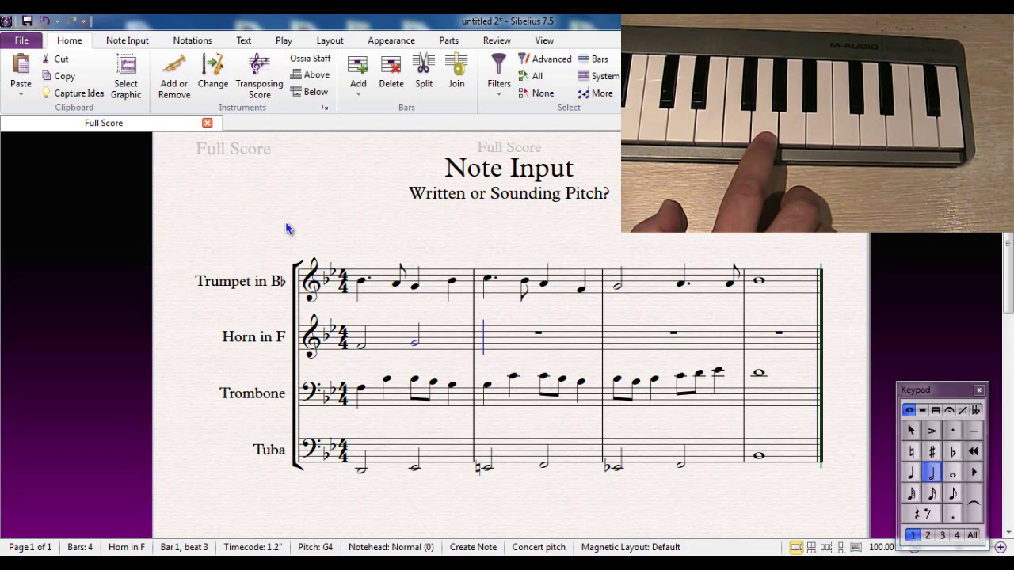
pyautogui.press('g')
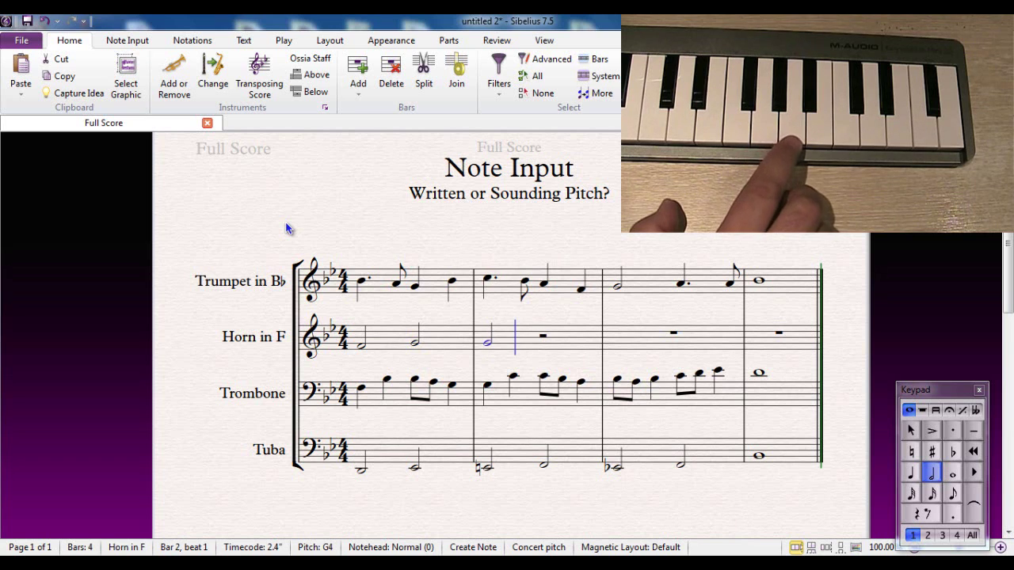
pyautogui.press('a')
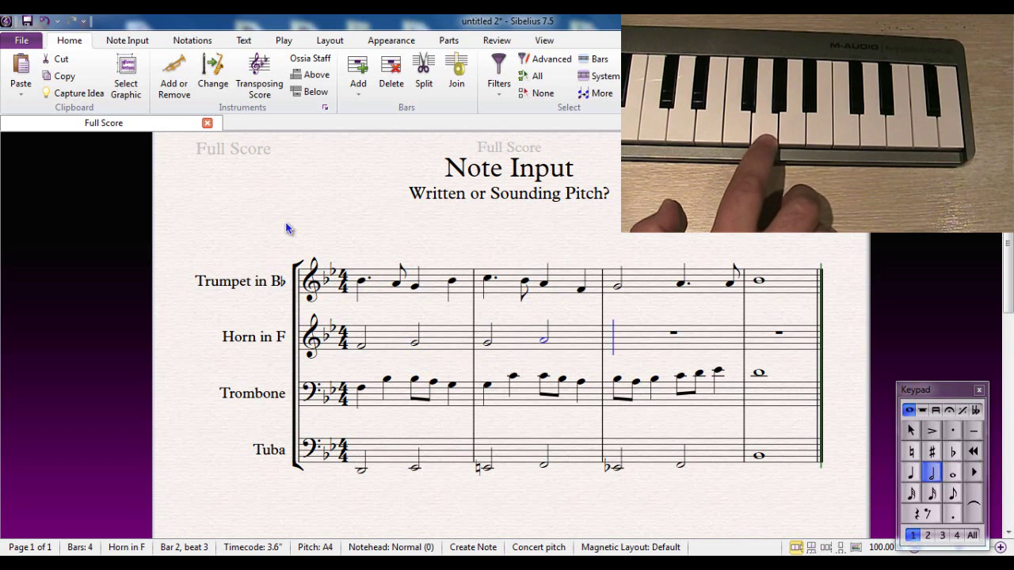
pyautogui.press('g')
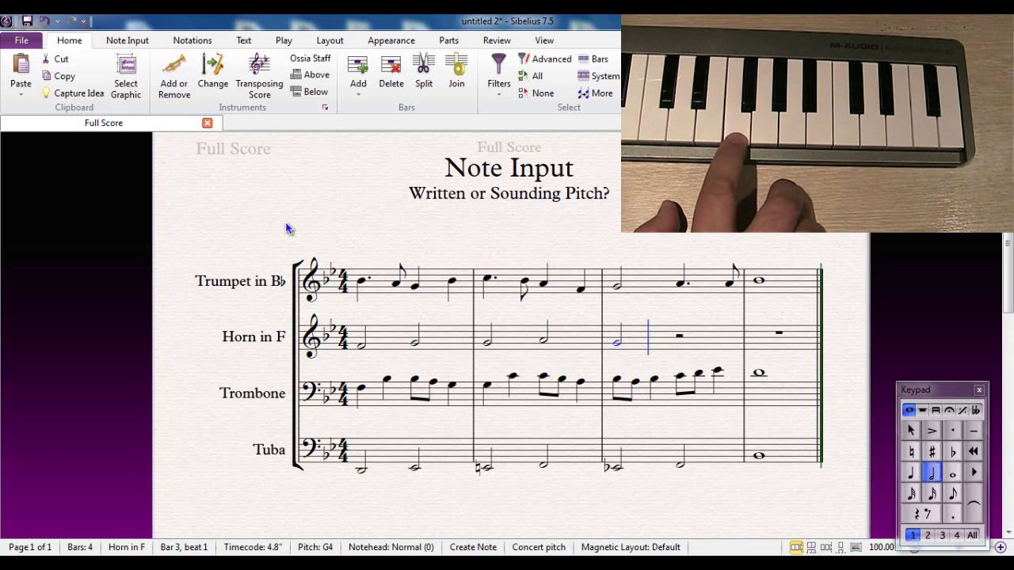
pyautogui.press('f')
pyautogui.press('6')
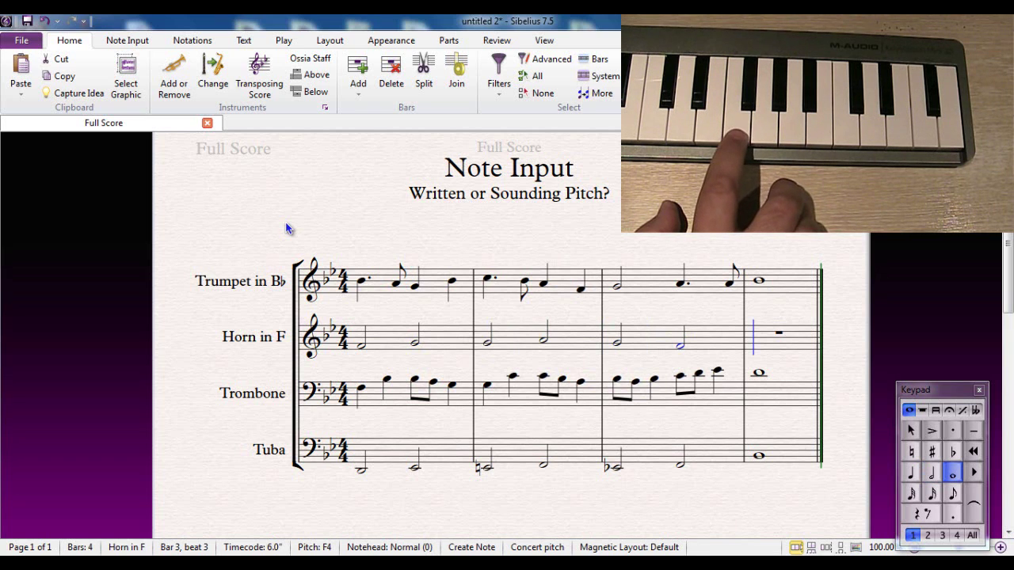
pyautogui.press('f')
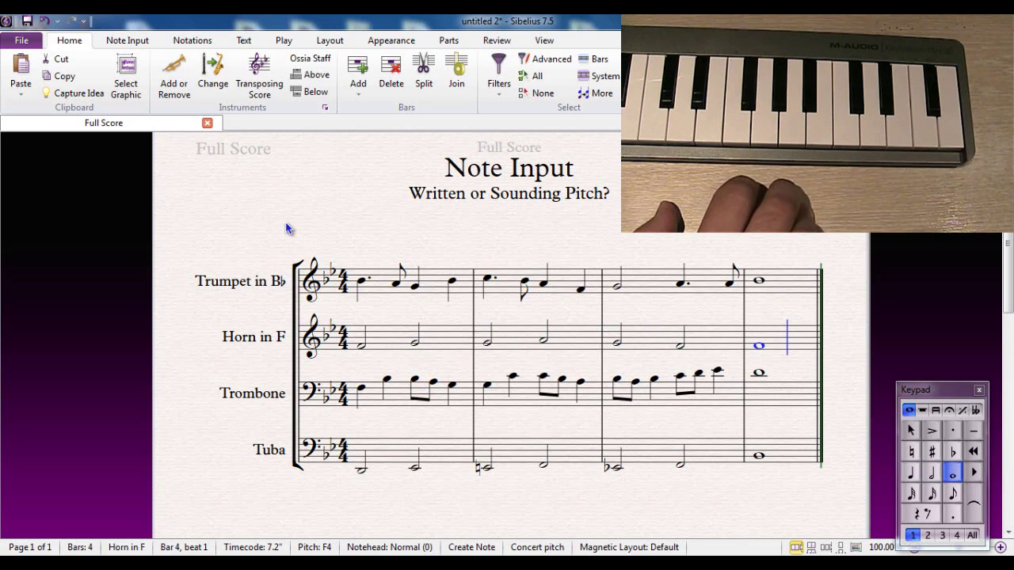
pyautogui.press('Escape')
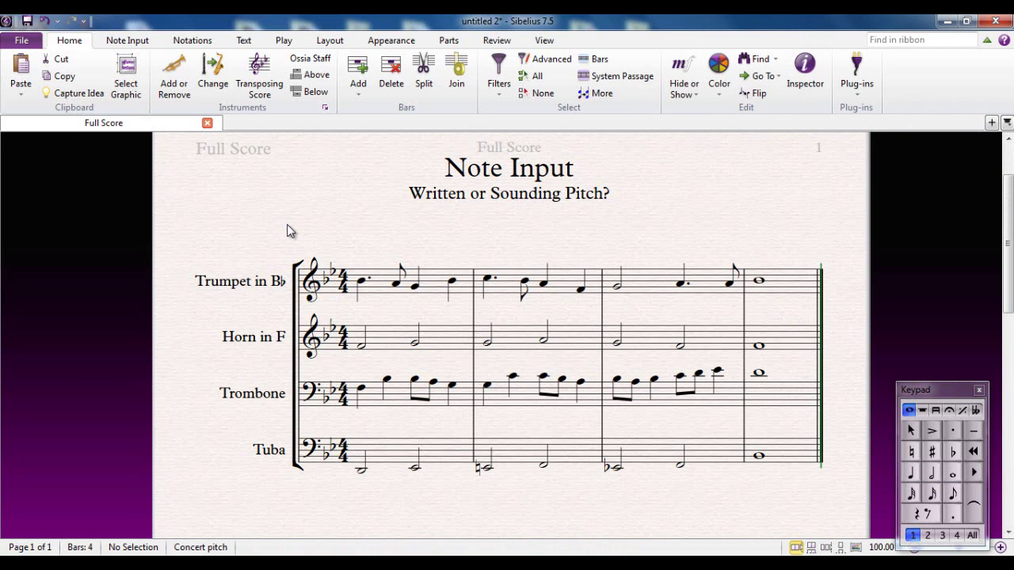
pyautogui.press('space')
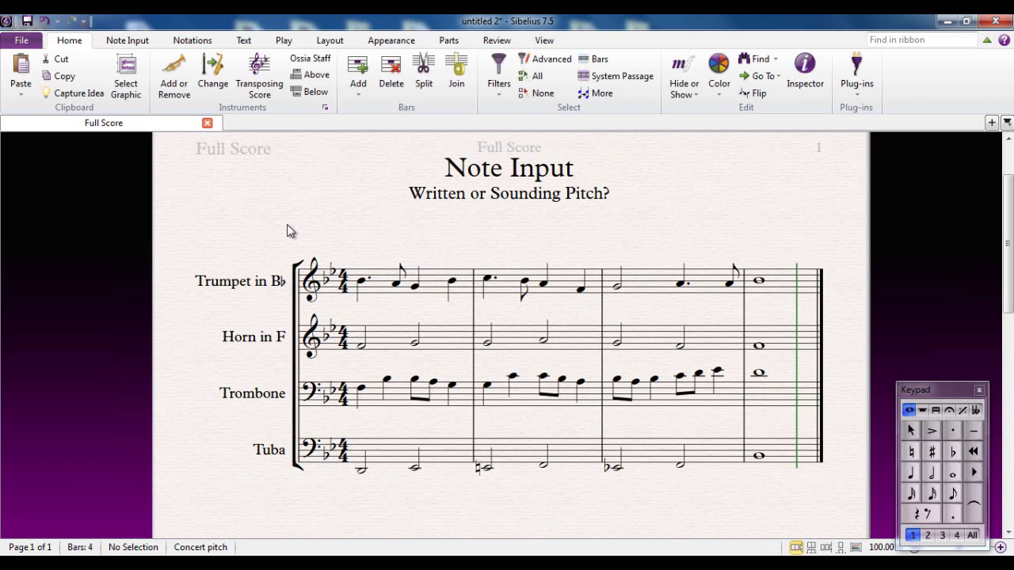
pyautogui.click(992, 122)
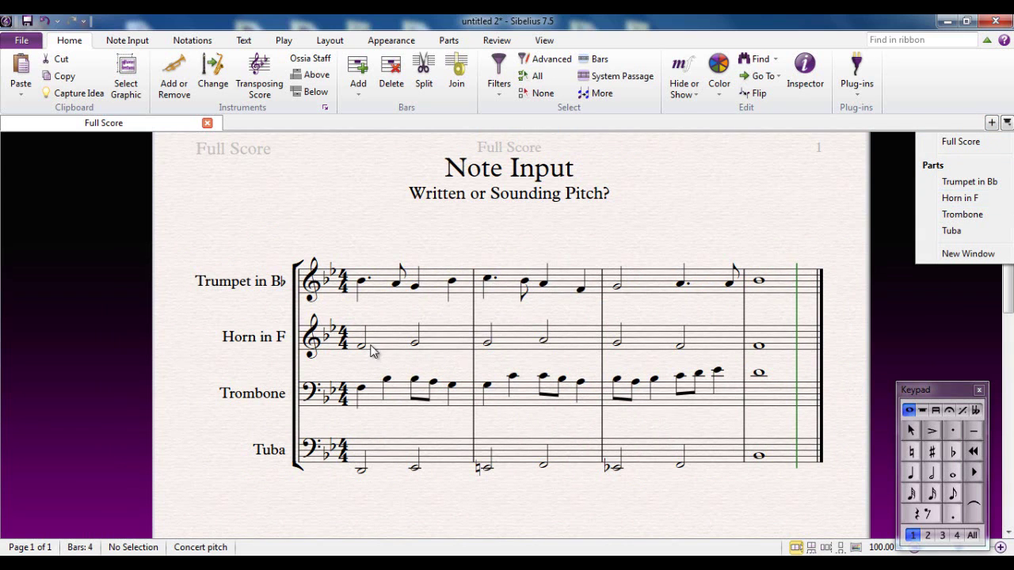
pyautogui.click(957, 200)
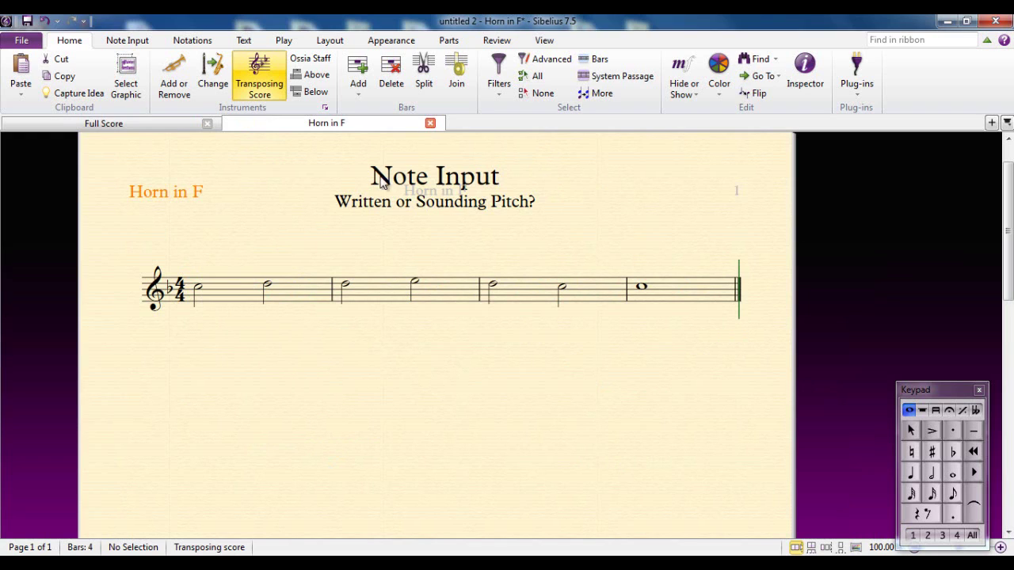
pyautogui.click(430, 124)
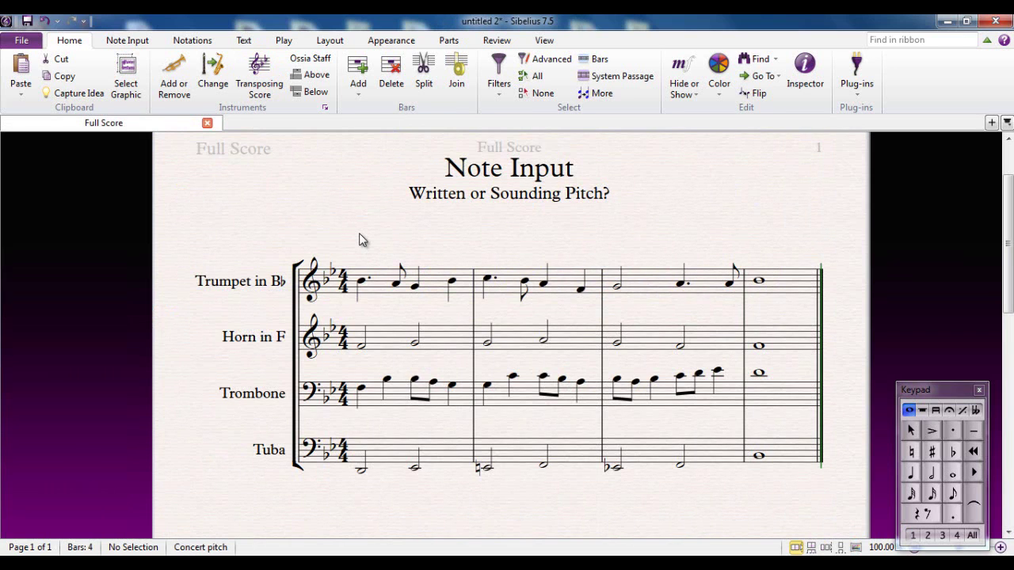
# Step: Delete the notes in horn bars 1–4, keeping the Horn in F staff with whole-bar rests
pyautogui.click(390, 342)
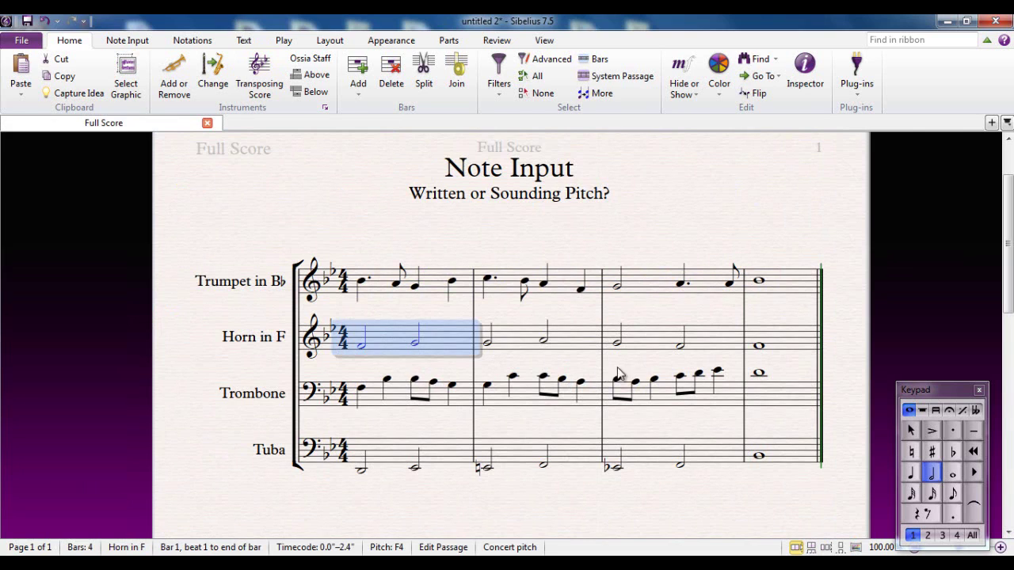
pyautogui.keyDown('shift'); pyautogui.click(781, 342); pyautogui.keyUp('shift')
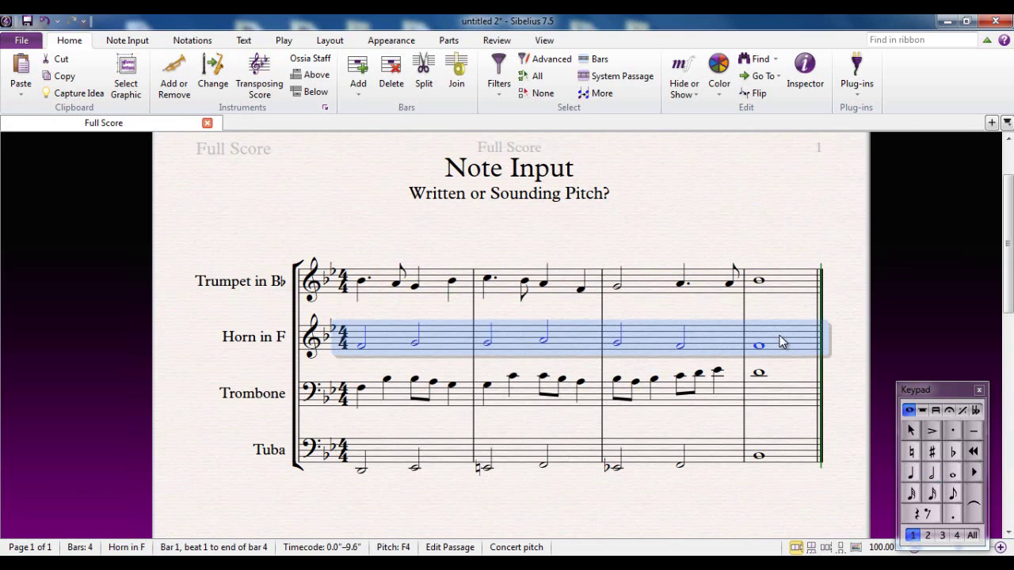
pyautogui.press('Delete')
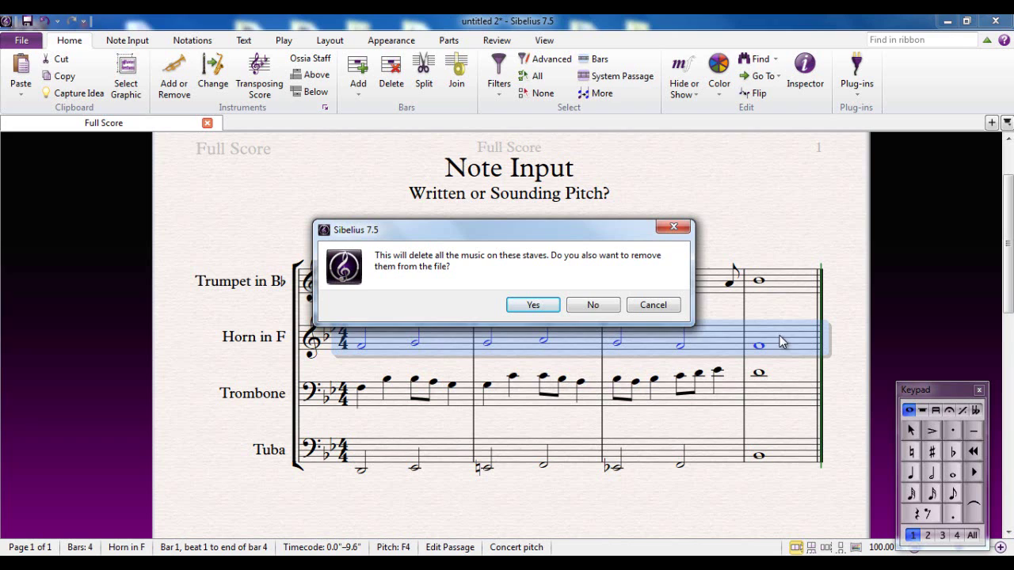
pyautogui.click(592, 307)
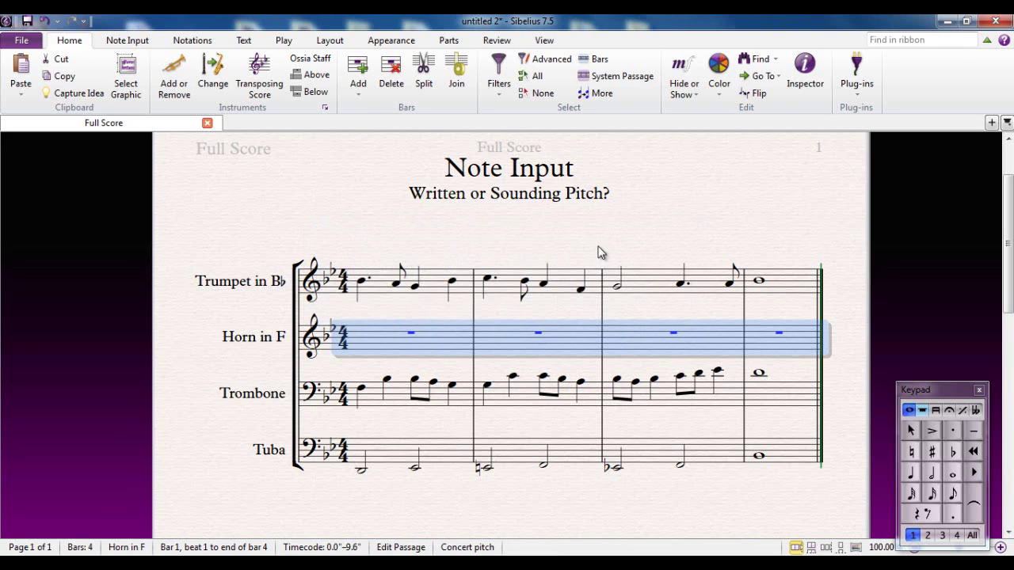
pyautogui.click(600, 251)
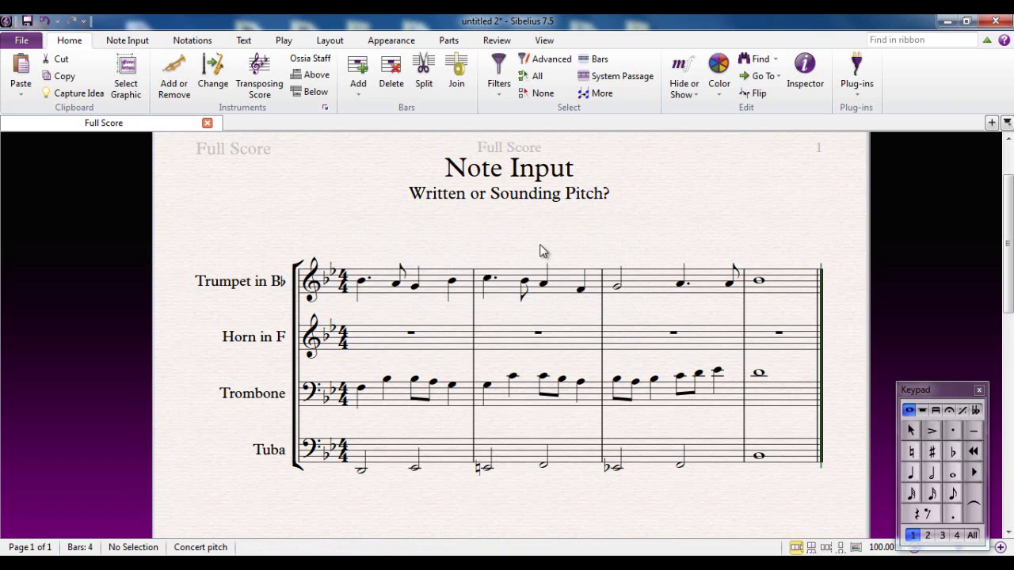
# Step: Switch to the transposed score and enter two half notes in Horn bar 1
pyautogui.click(261, 79)
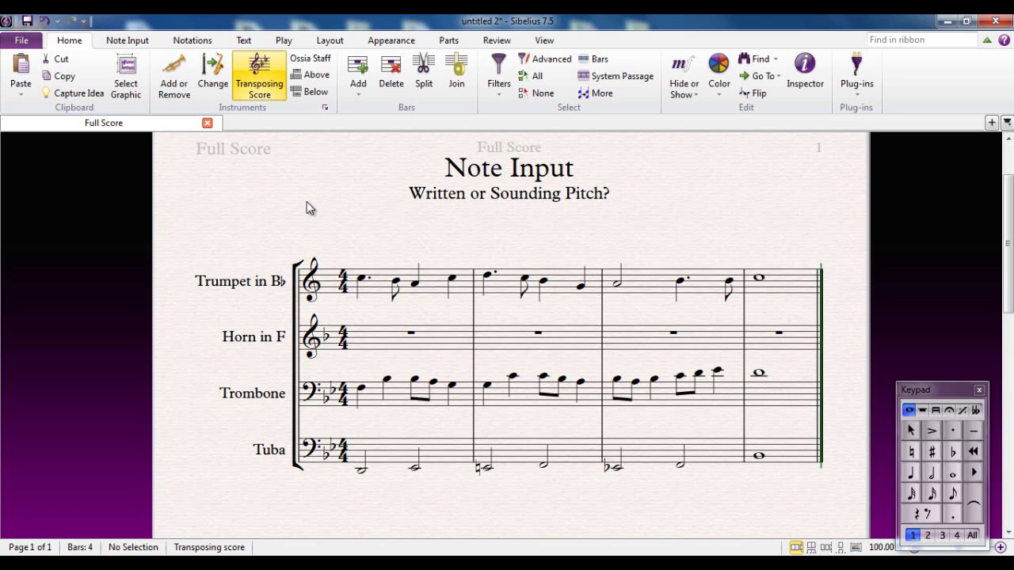
pyautogui.click(931, 473)
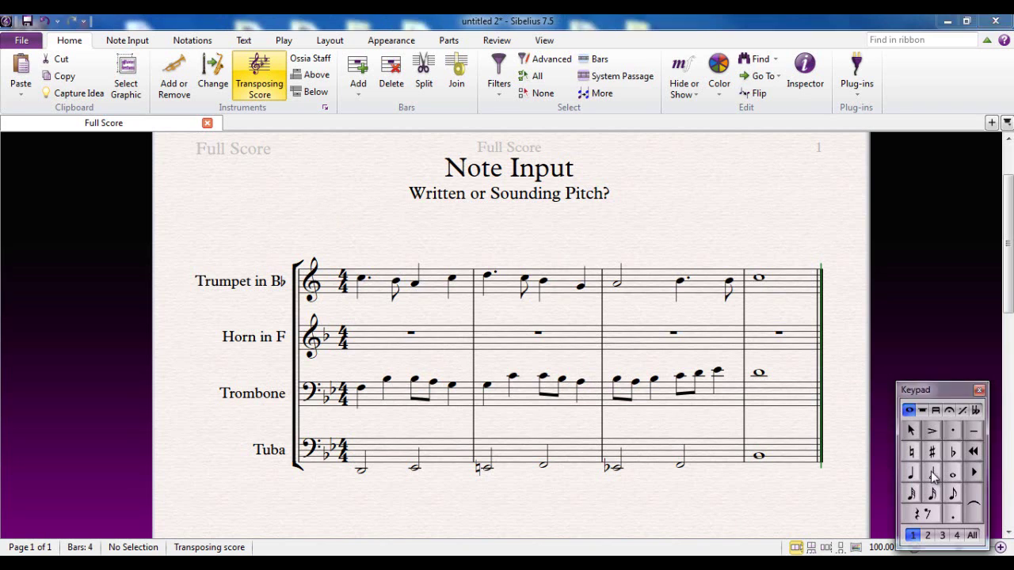
pyautogui.click(356, 339)
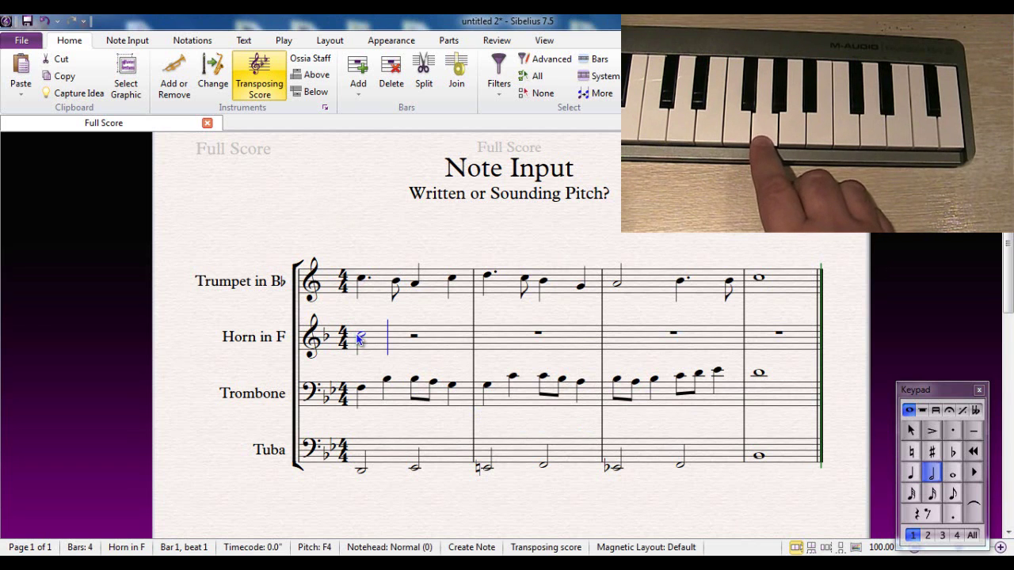
pyautogui.press('g')
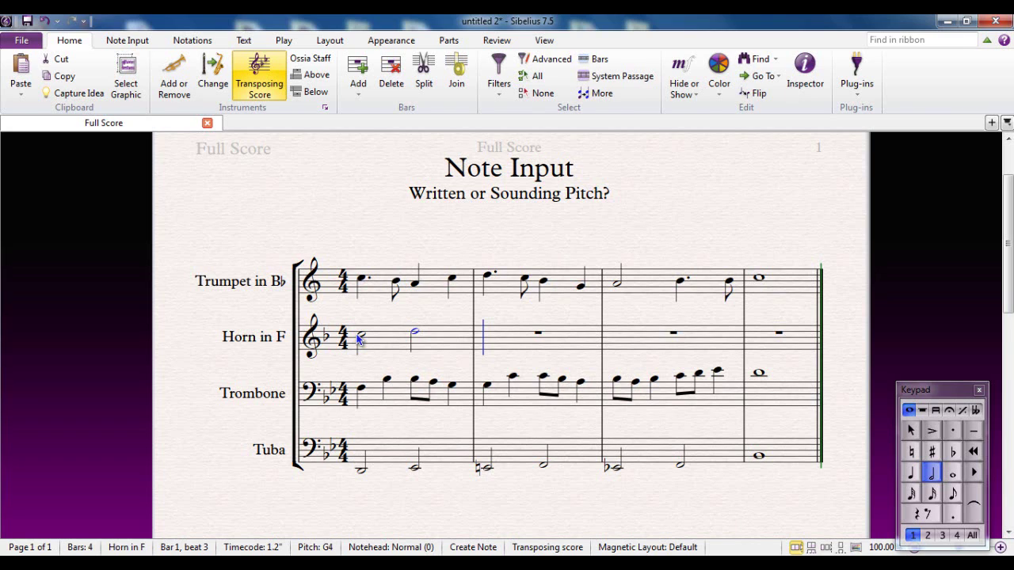
pyautogui.press('Escape')
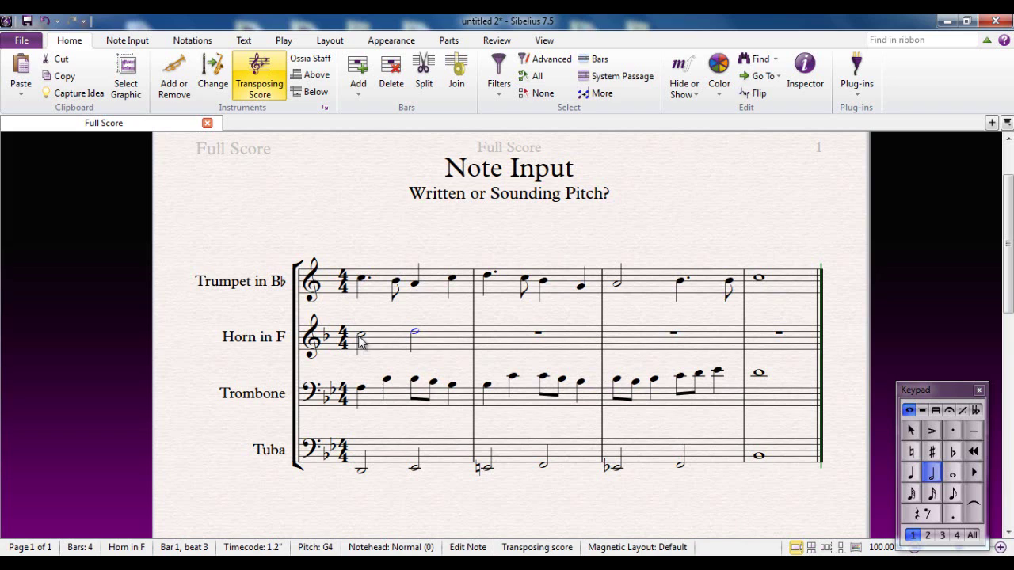
# Step: Delete the two half notes from Horn bar 1 and show the Note Input tab
pyautogui.click(388, 338)
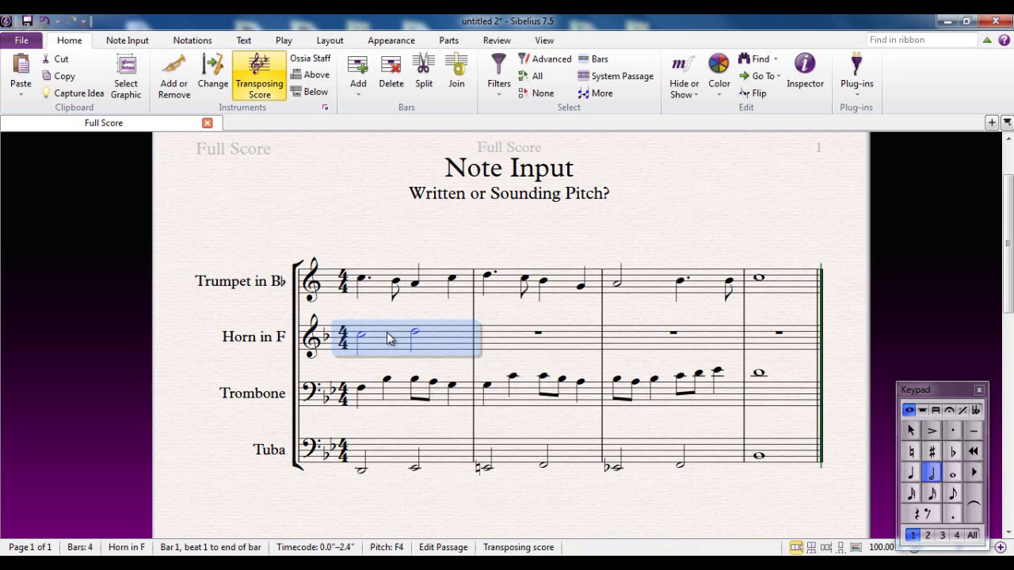
pyautogui.press('Delete')
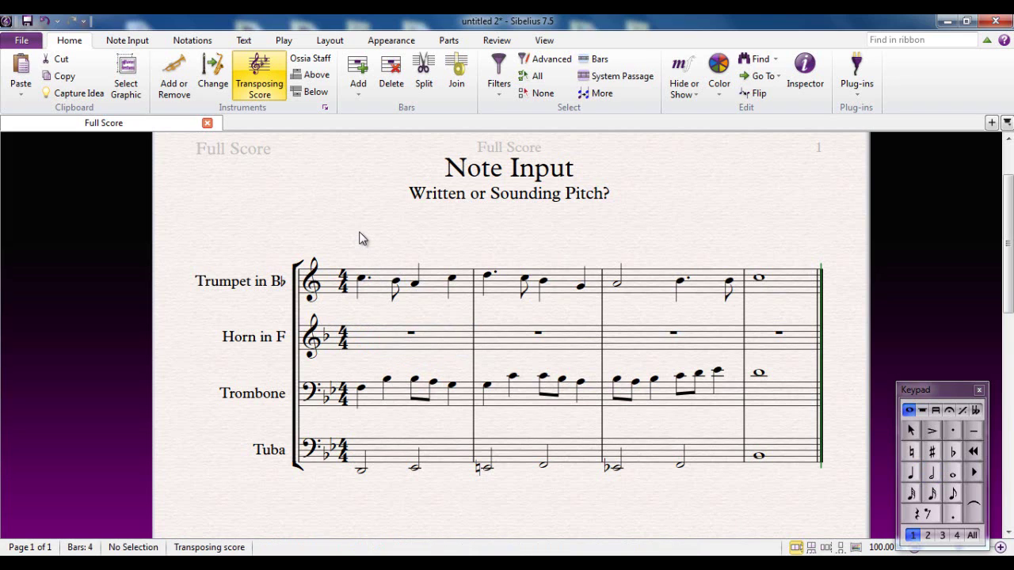
pyautogui.click(128, 43)
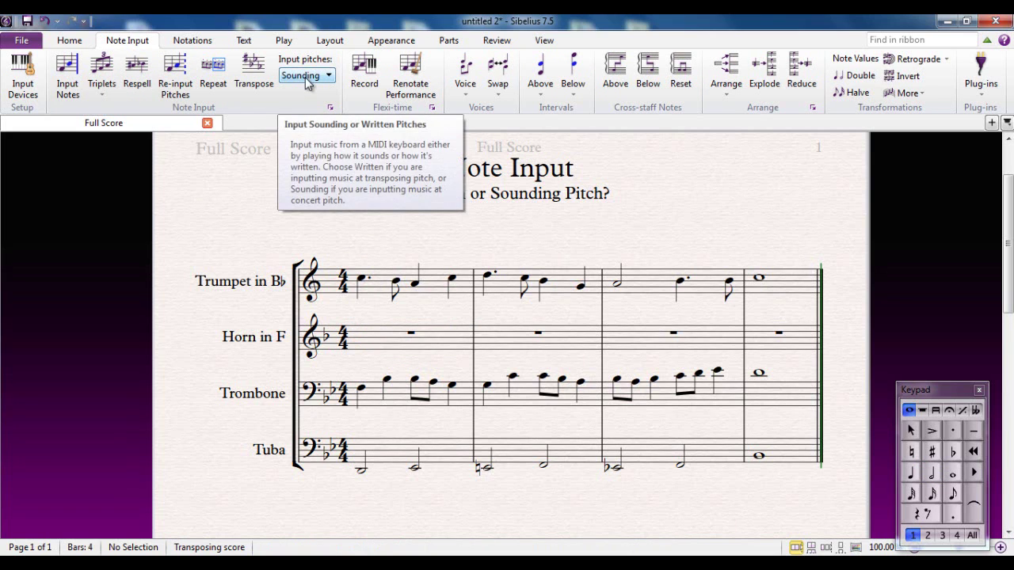
pyautogui.click(305, 79)
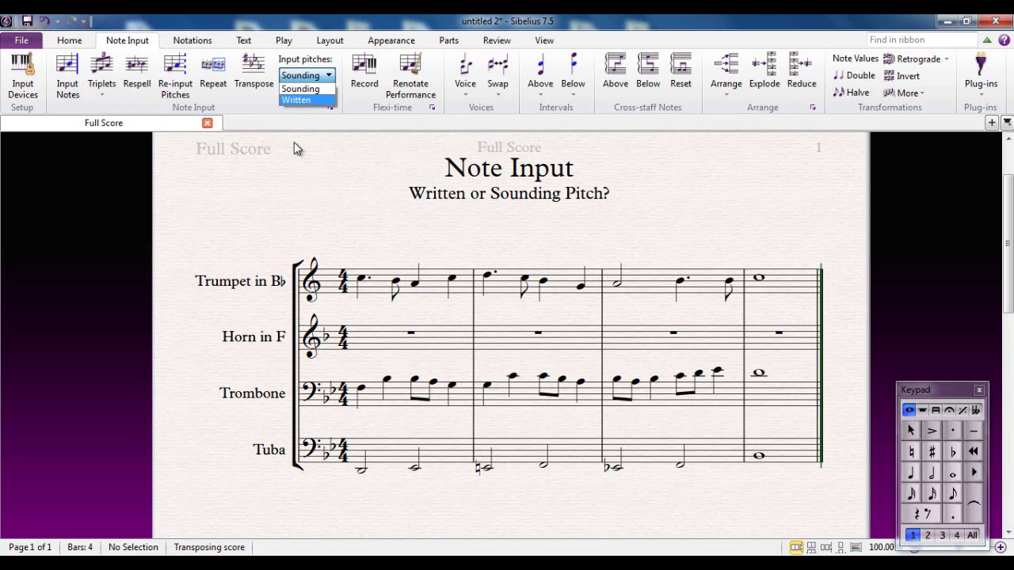
pyautogui.click(292, 162)
pyautogui.click(69, 41)
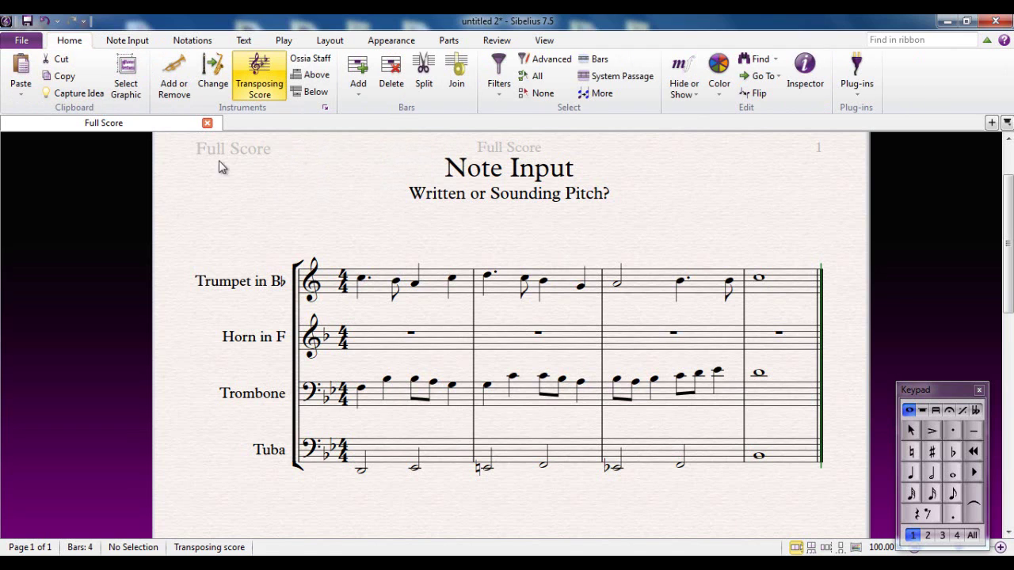
pyautogui.click(254, 150)
pyautogui.click(259, 83)
pyautogui.click(279, 204)
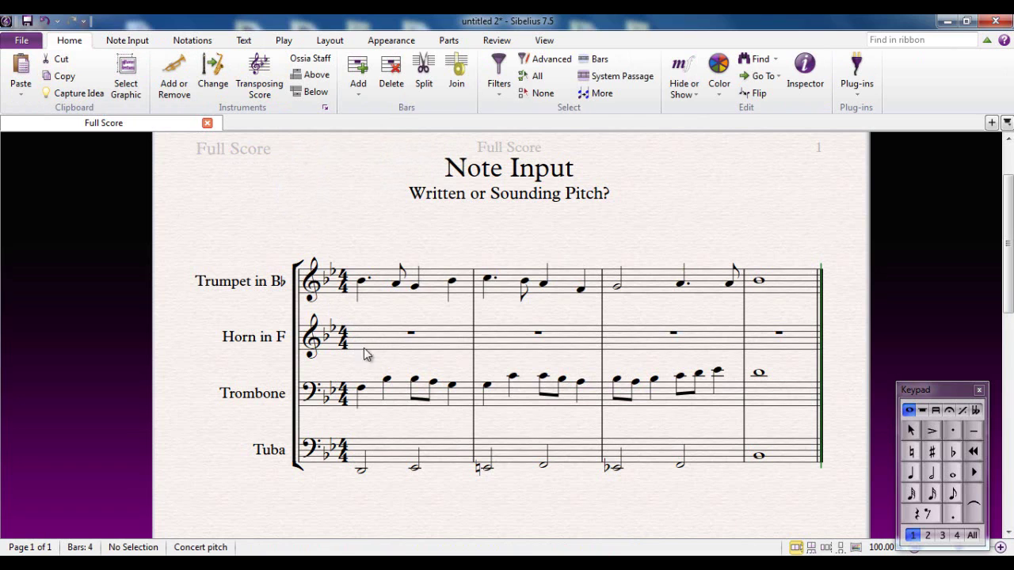
pyautogui.click(133, 42)
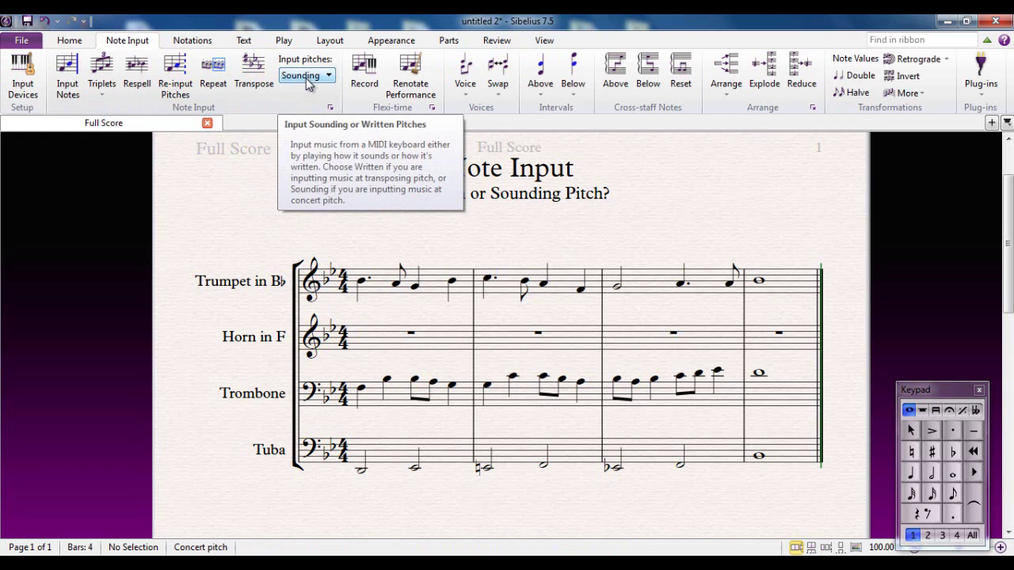
pyautogui.click(68, 43)
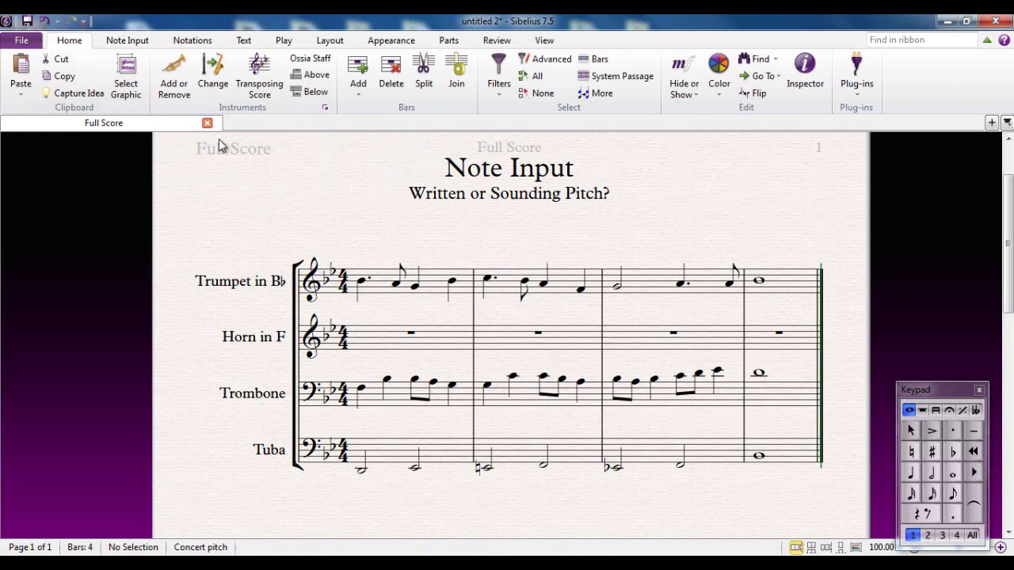
pyautogui.click(263, 101)
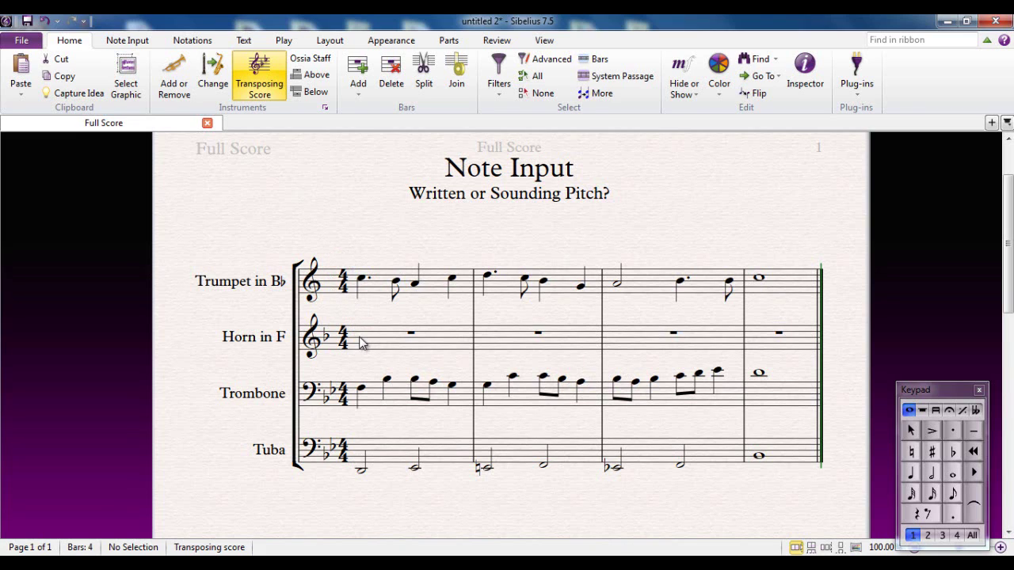
# Step: Set Note Input's Input pitches to Written
pyautogui.click(128, 40)
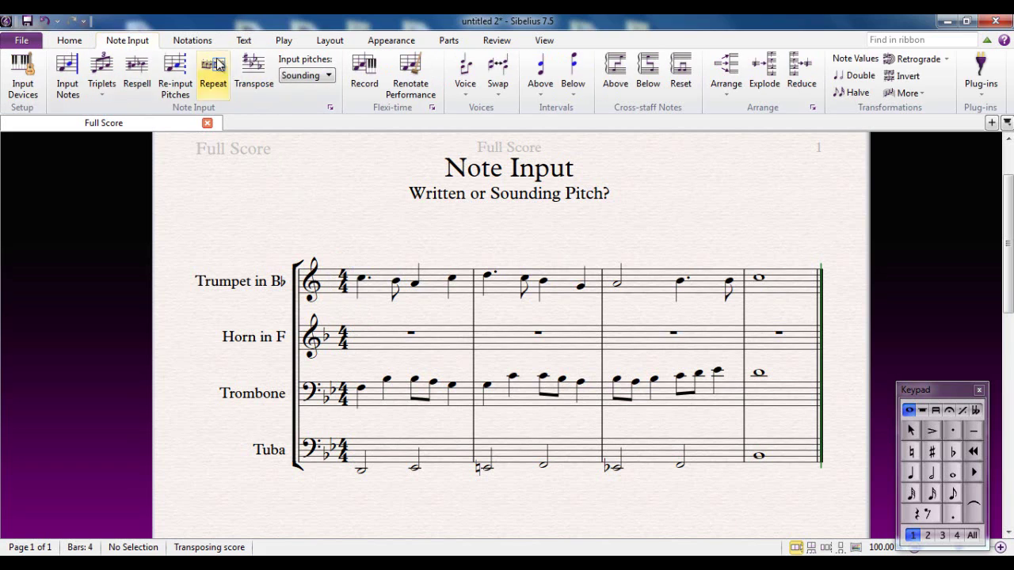
pyautogui.click(306, 76)
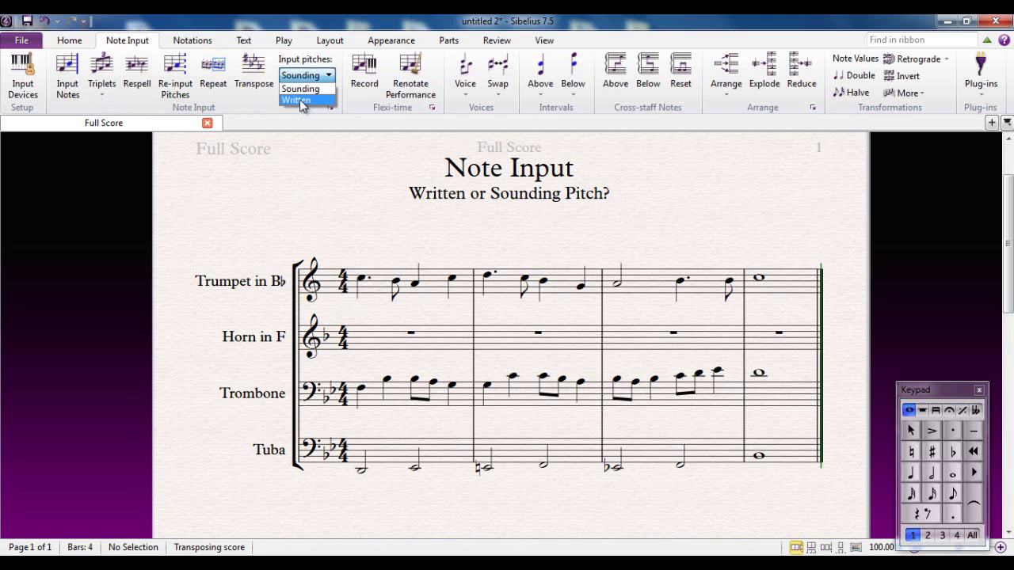
pyautogui.click(297, 101)
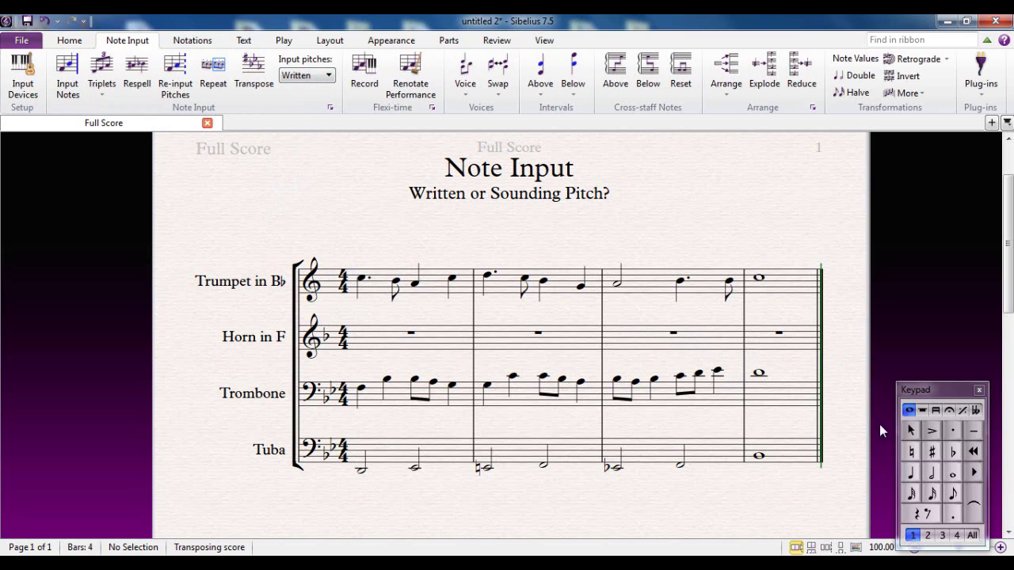
# Step: Enter six horn half notes across bars 1–3 and a whole-note F in bar 4
pyautogui.click(932, 473)
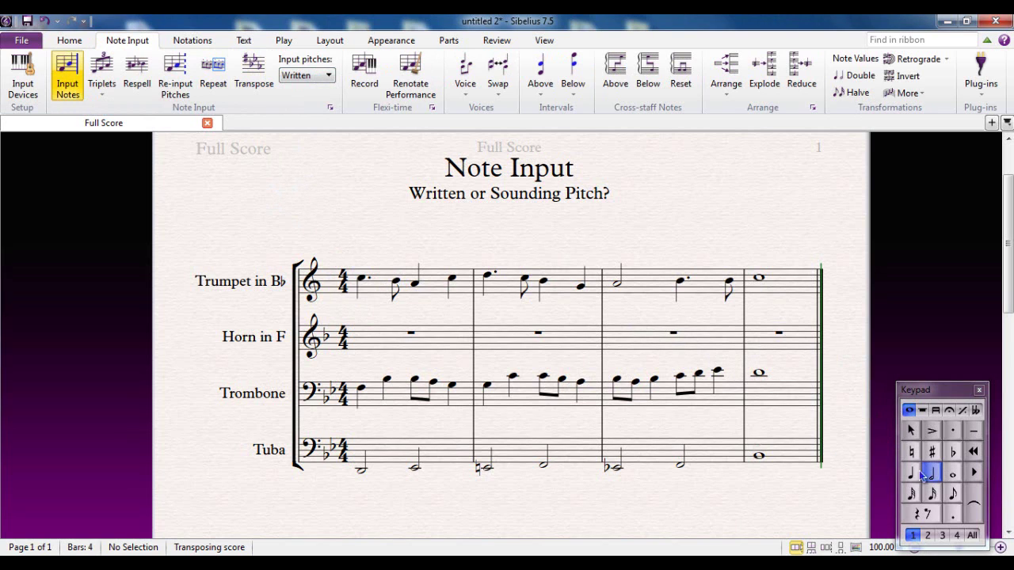
pyautogui.click(360, 338)
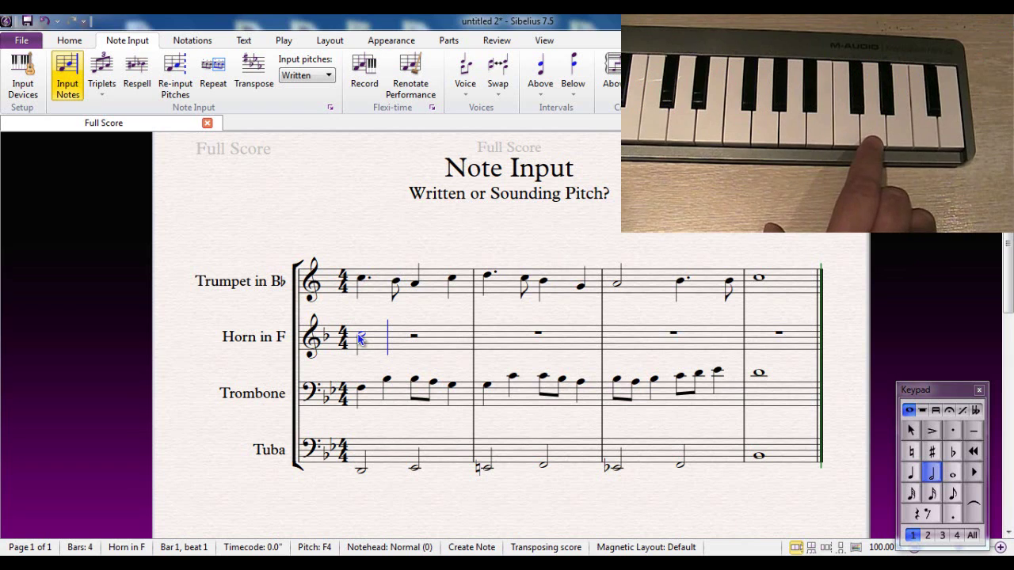
pyautogui.press('g')
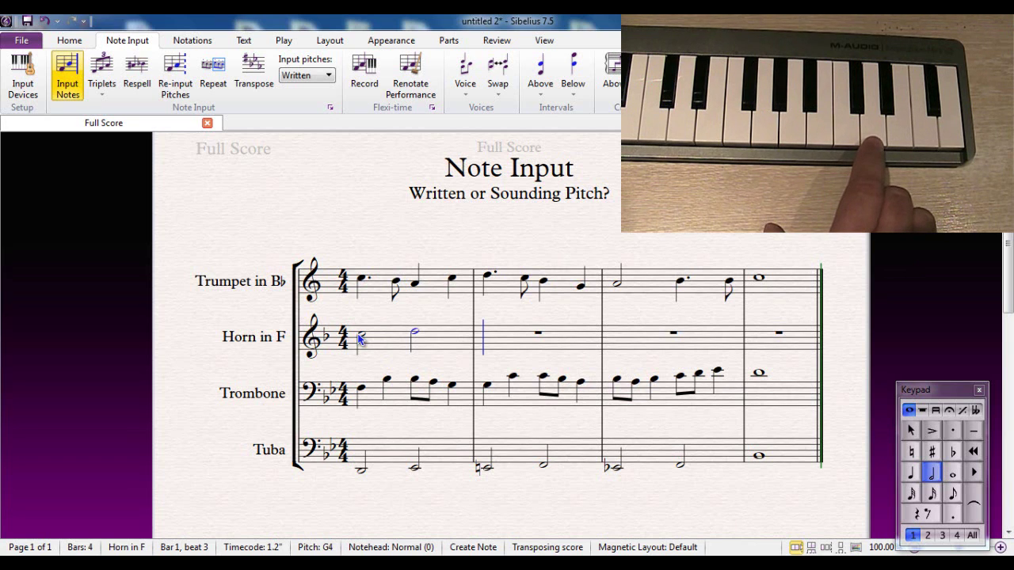
pyautogui.press('g')
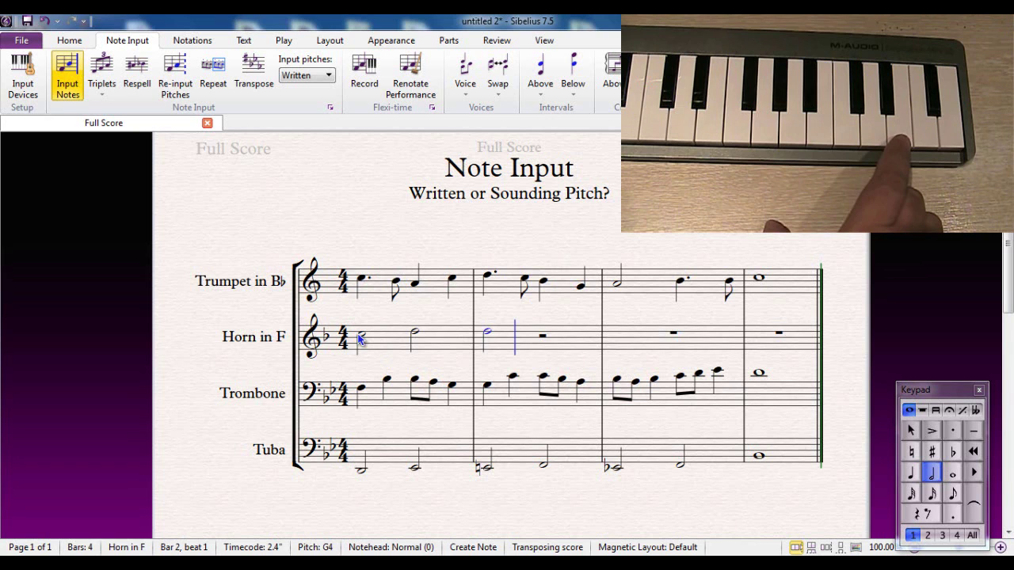
pyautogui.press('g')
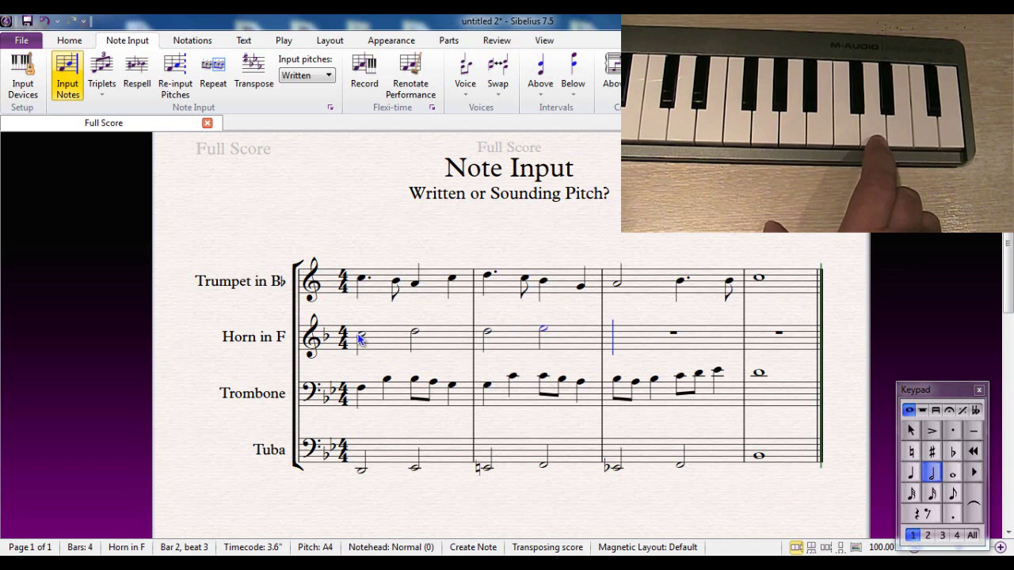
pyautogui.press('g')
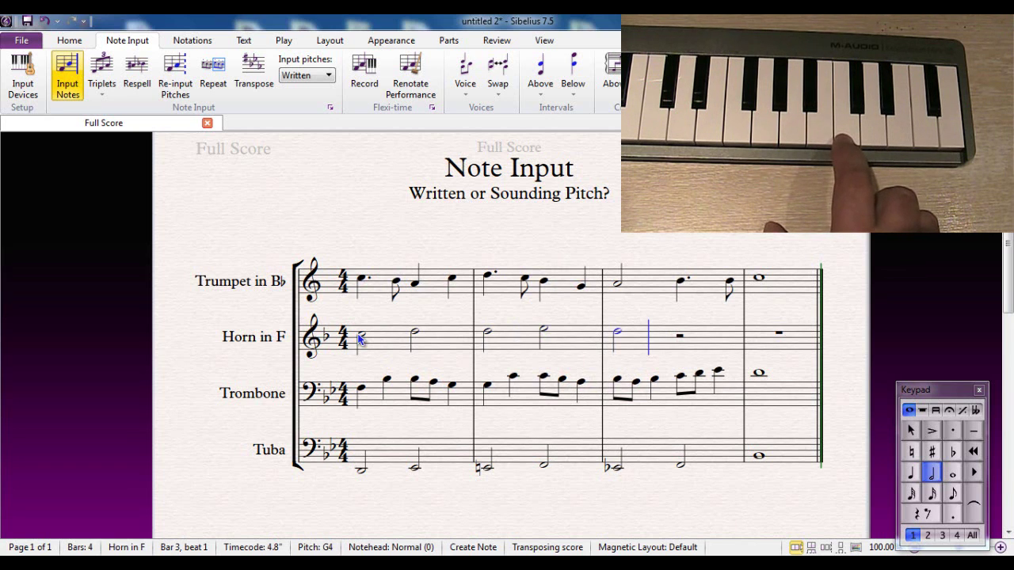
pyautogui.press('f')
pyautogui.press('6')
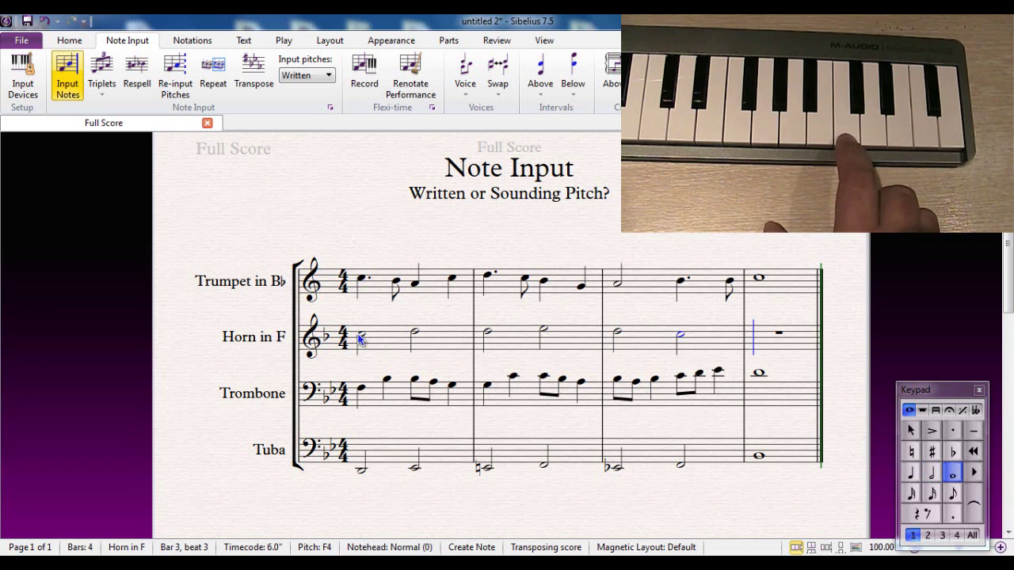
pyautogui.press('f')
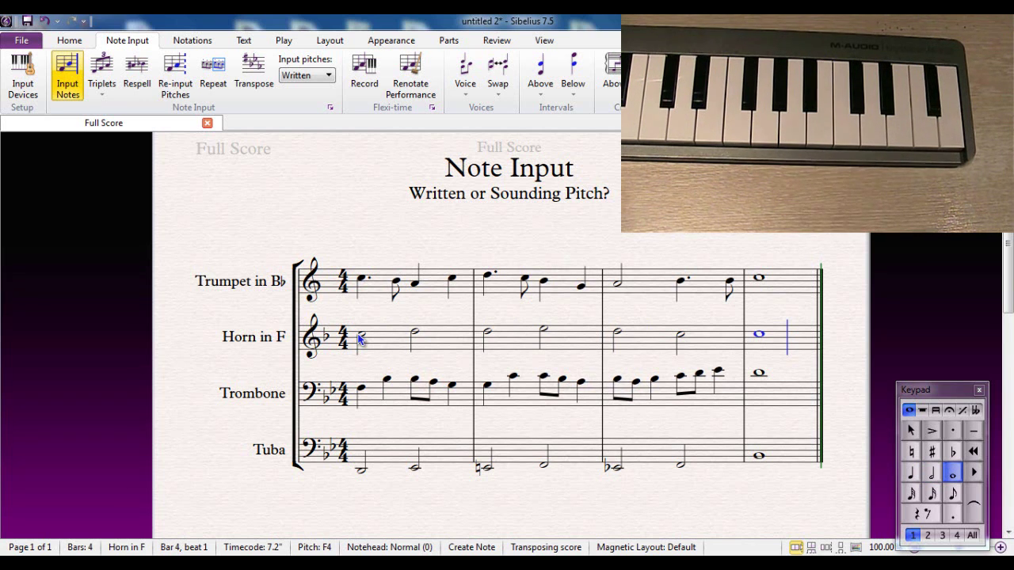
pyautogui.press('Escape')
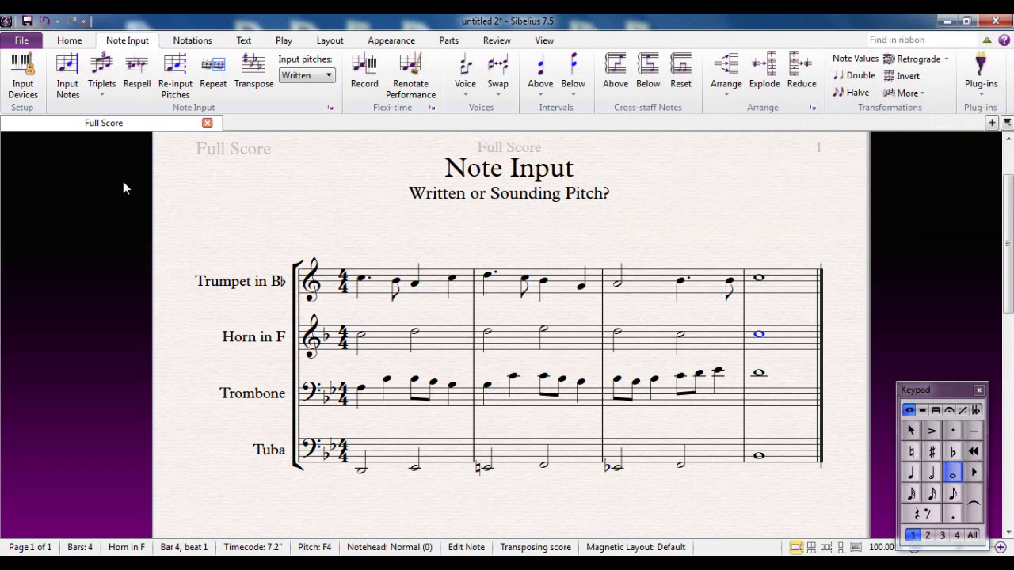
# Step: Turn off Transposing Score so the horn shows sounding F G, G A, G F, F
pyautogui.click(60, 41)
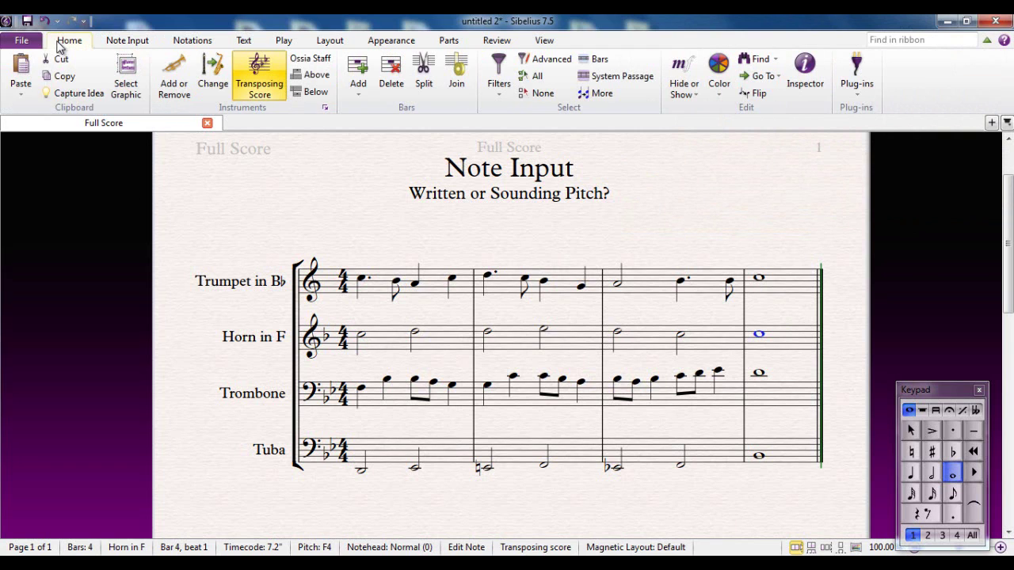
pyautogui.click(259, 85)
pyautogui.click(245, 212)
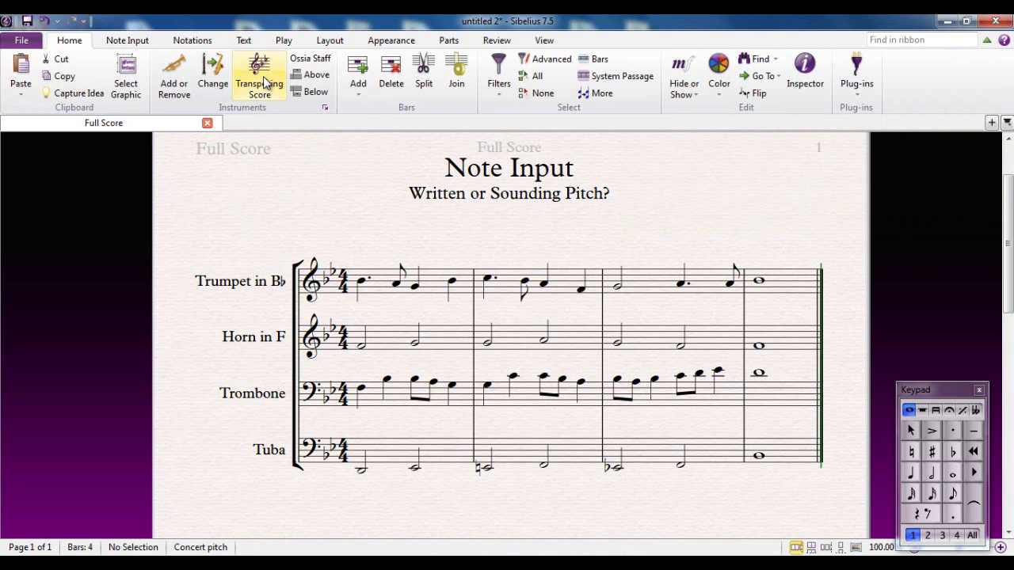
# Step: Change Note Input's Input pitches from Written to Sounding
pyautogui.click(139, 45)
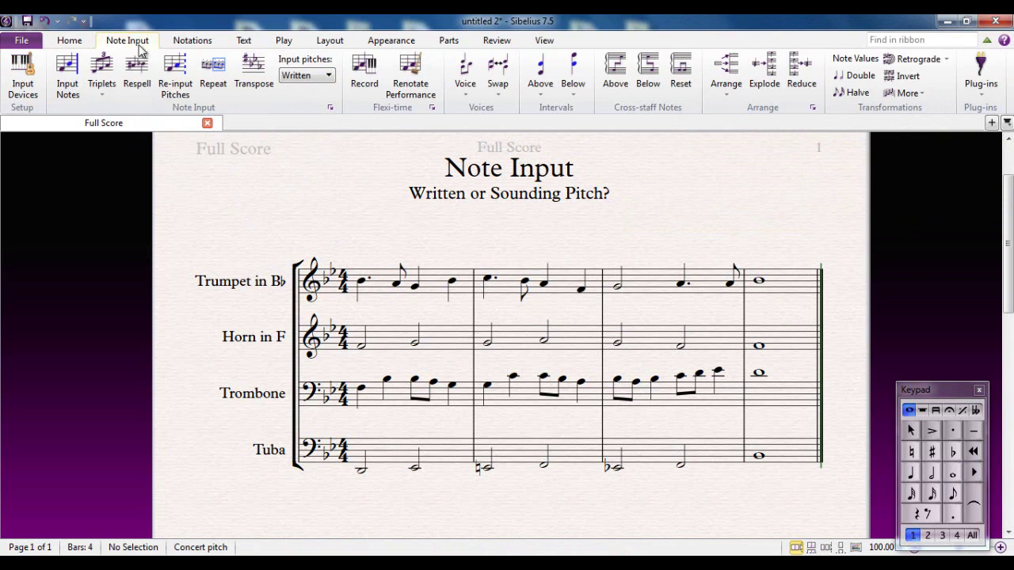
pyautogui.click(301, 76)
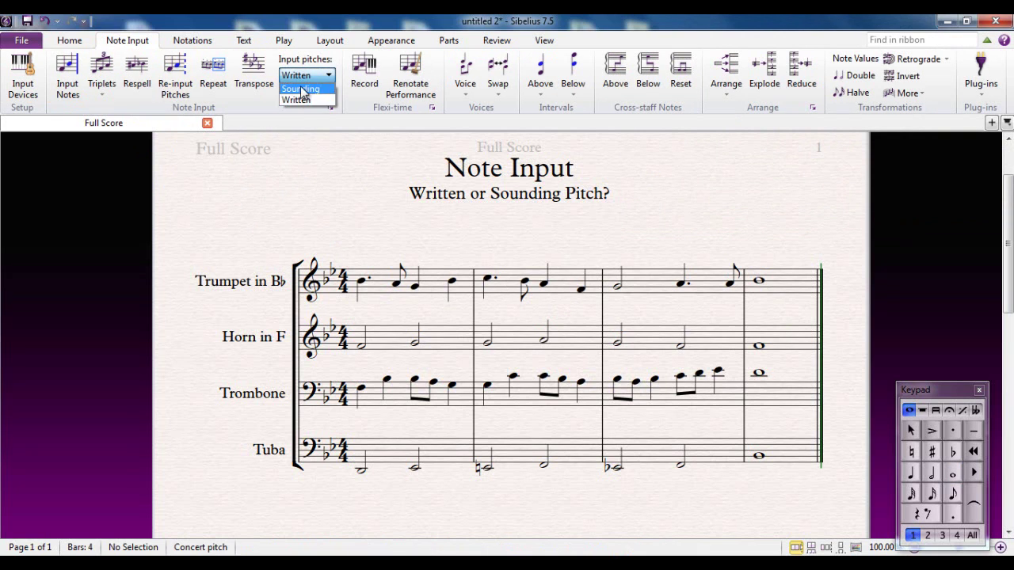
pyautogui.click(301, 89)
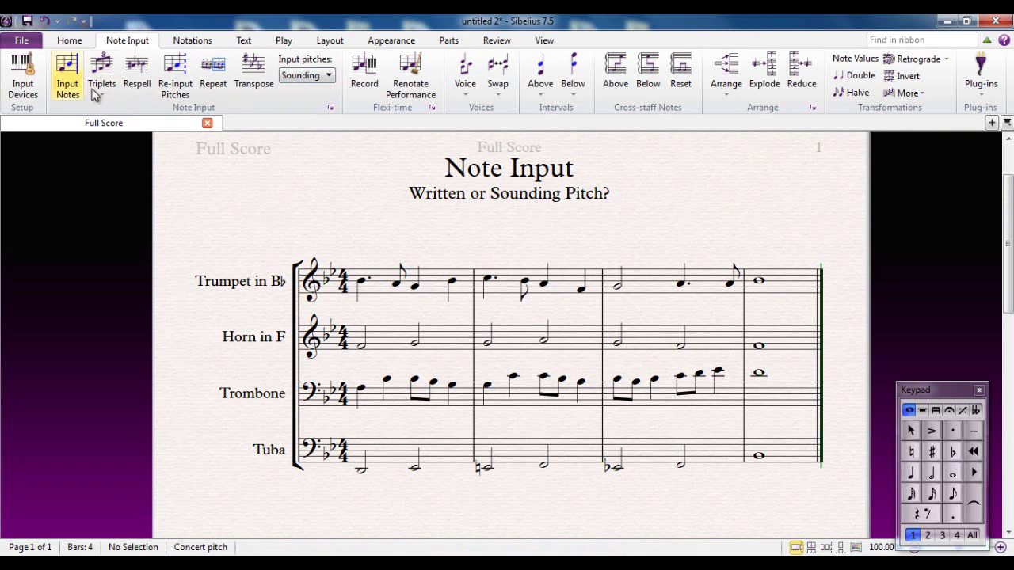